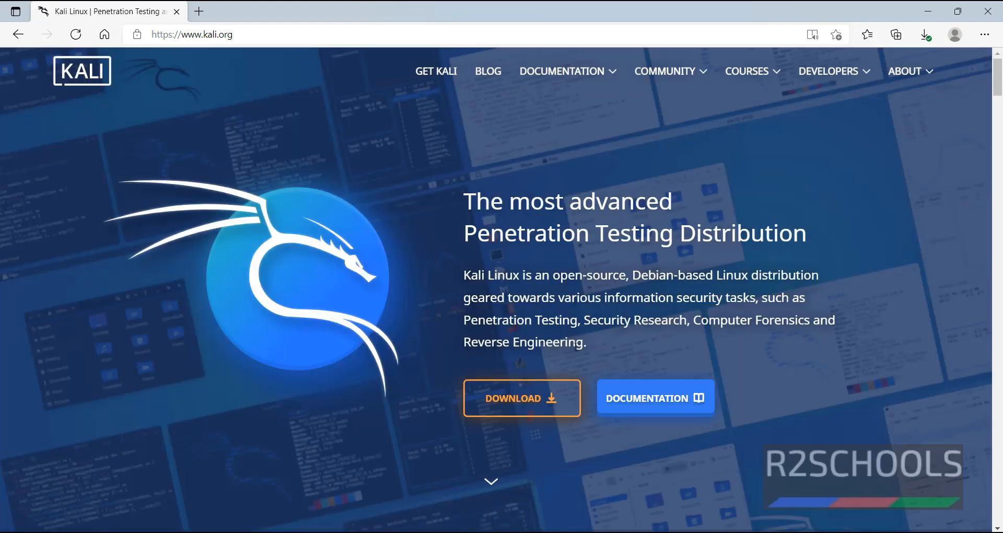
Step: Go from kali.org's DOWNLOAD button to the Get Kali platform page
click(525, 405)
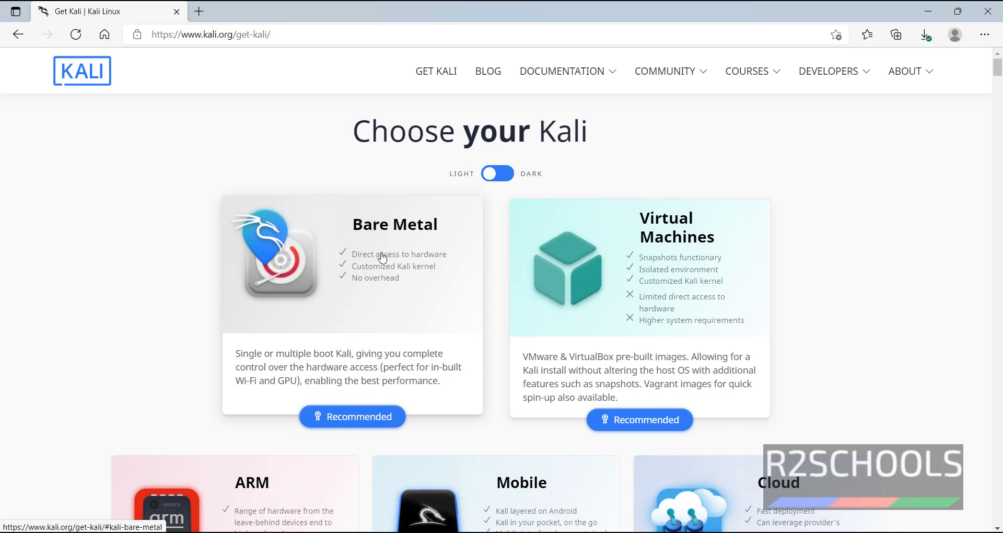
Step: Start the Bare Metal 64-bit Kali 2021.4a installer ISO download, then pause and cancel it
click(381, 231)
scroll(539, 335, down, 1)
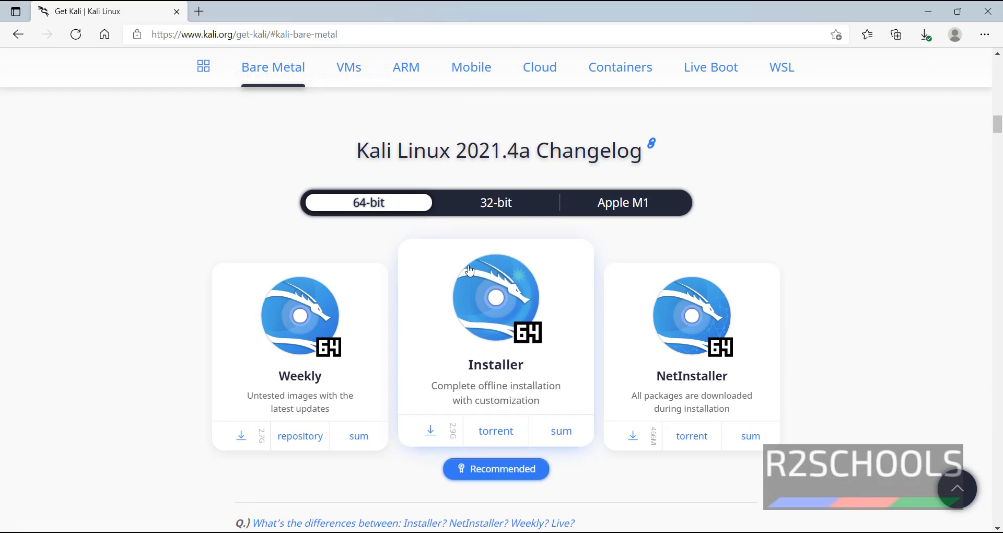
click(431, 431)
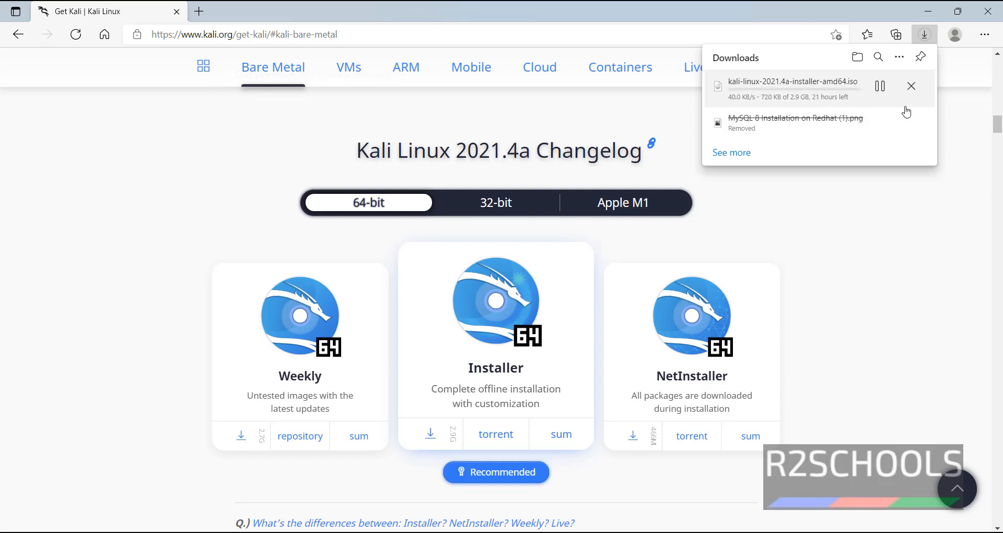
click(880, 87)
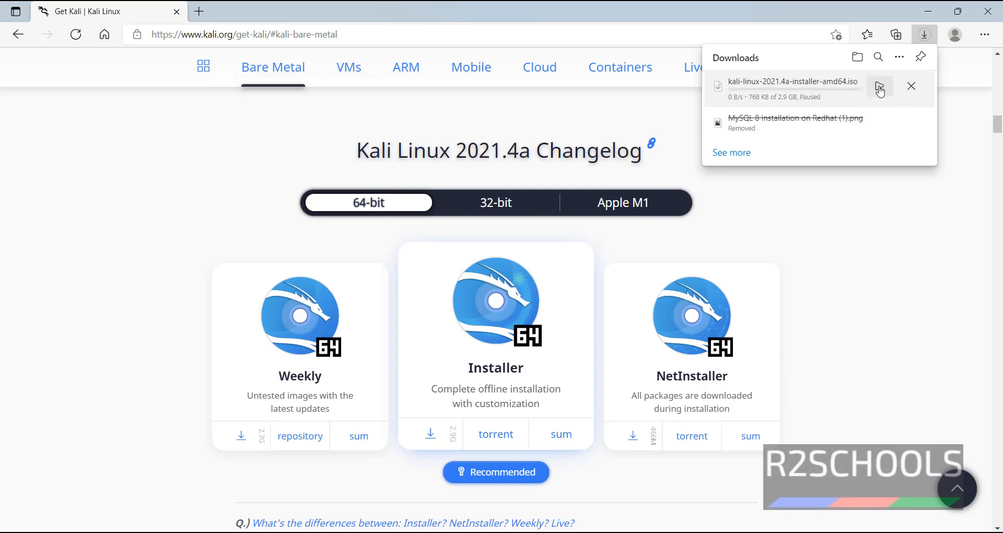
click(910, 90)
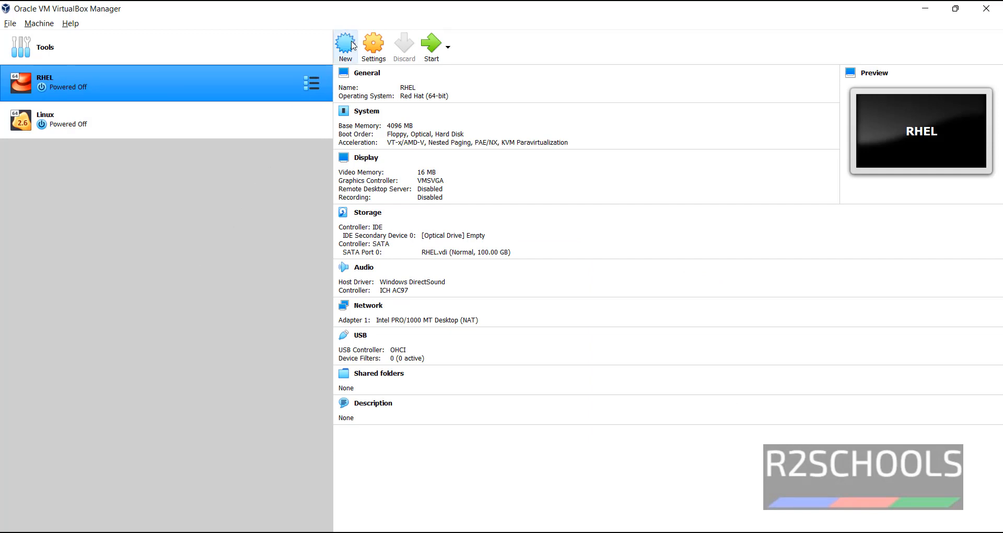
Step: Start a new virtual machine named KaliLinux, type Linux, version Debian (64-bit)
click(39, 23)
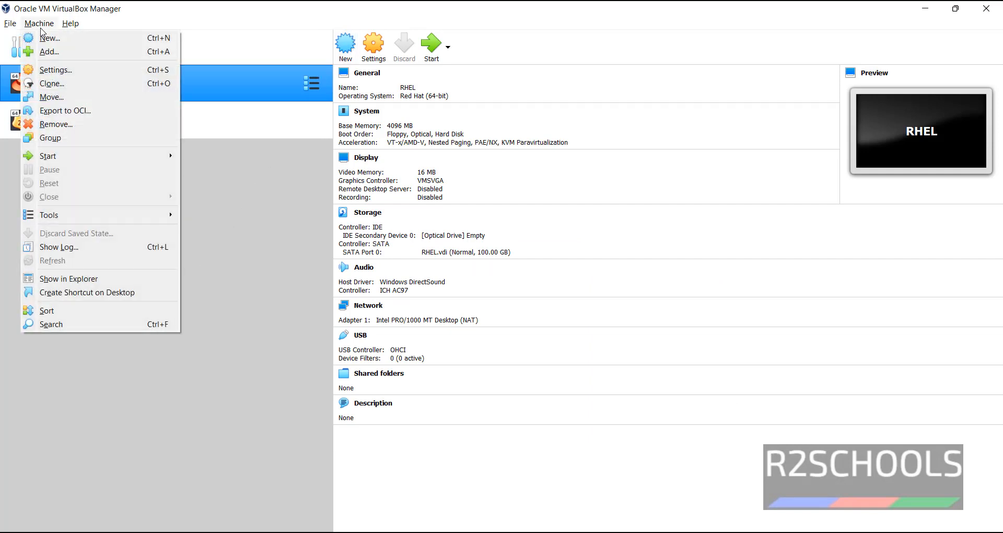
click(0, 0)
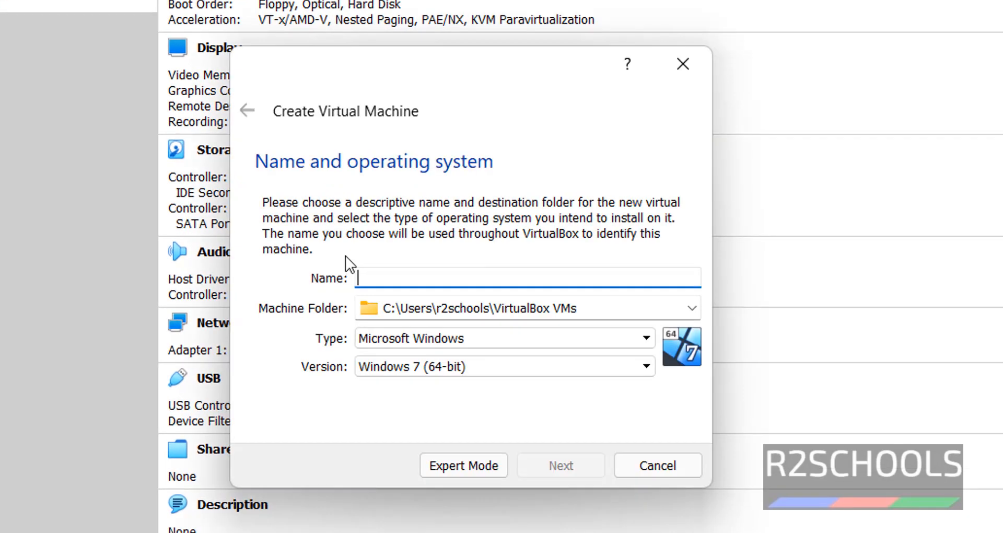
text(KaliLi)
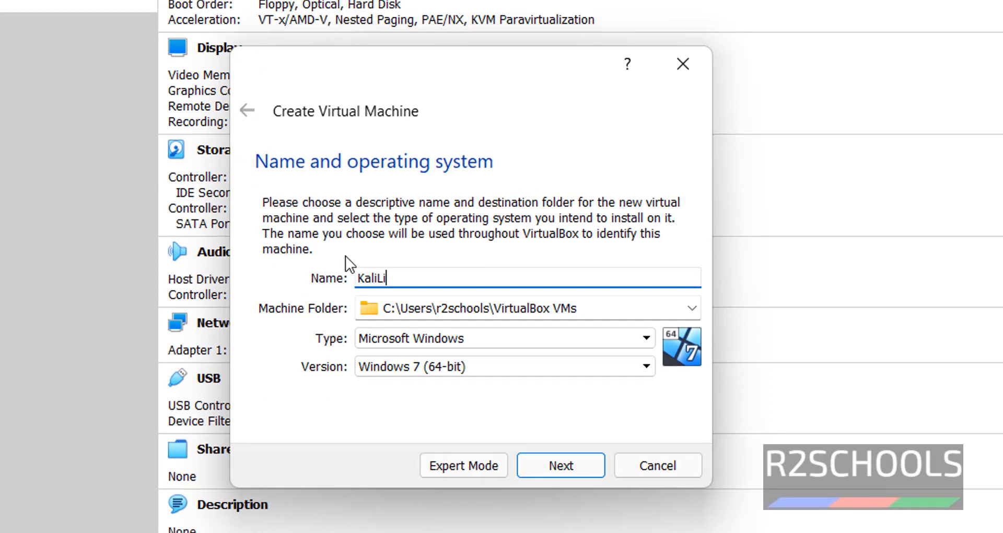
text(nux)
click(506, 362)
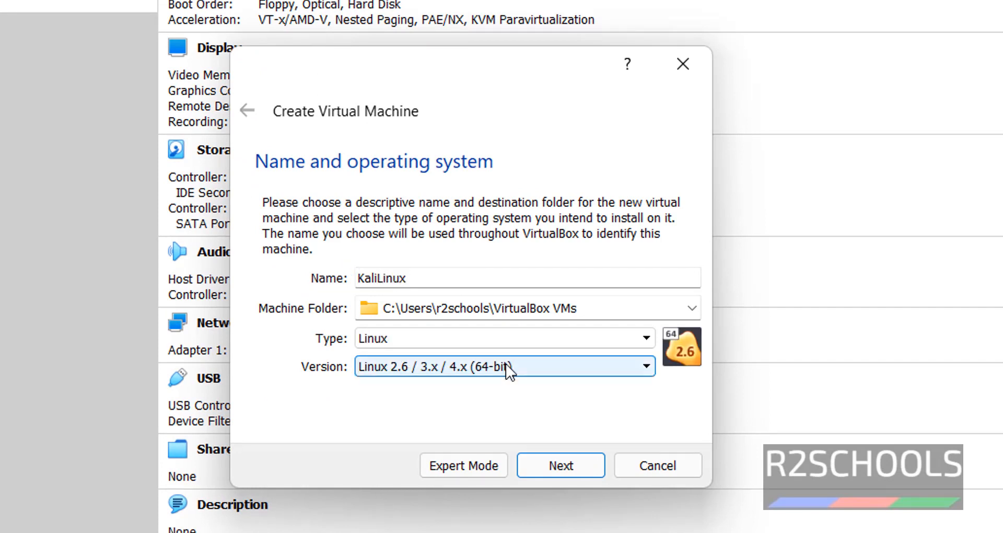
click(506, 366)
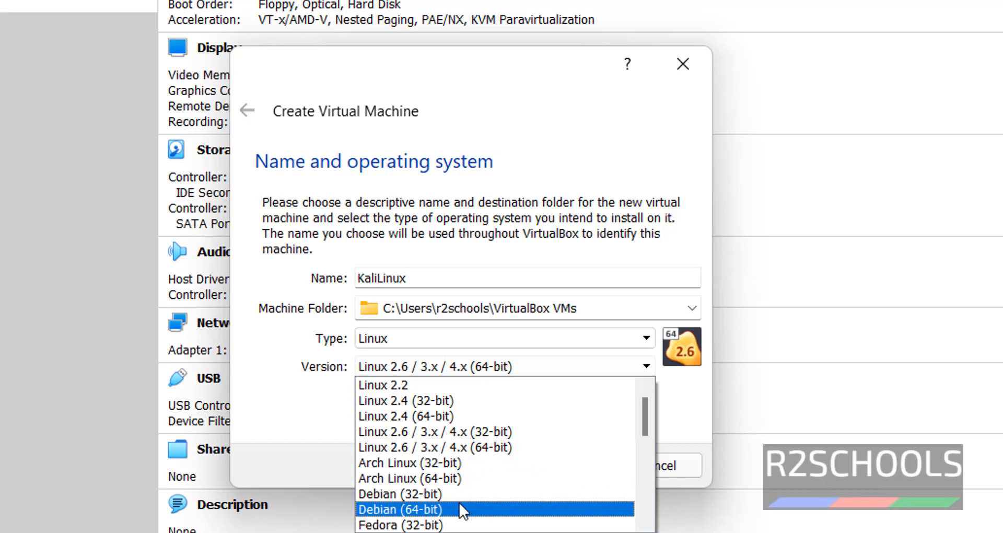
click(460, 505)
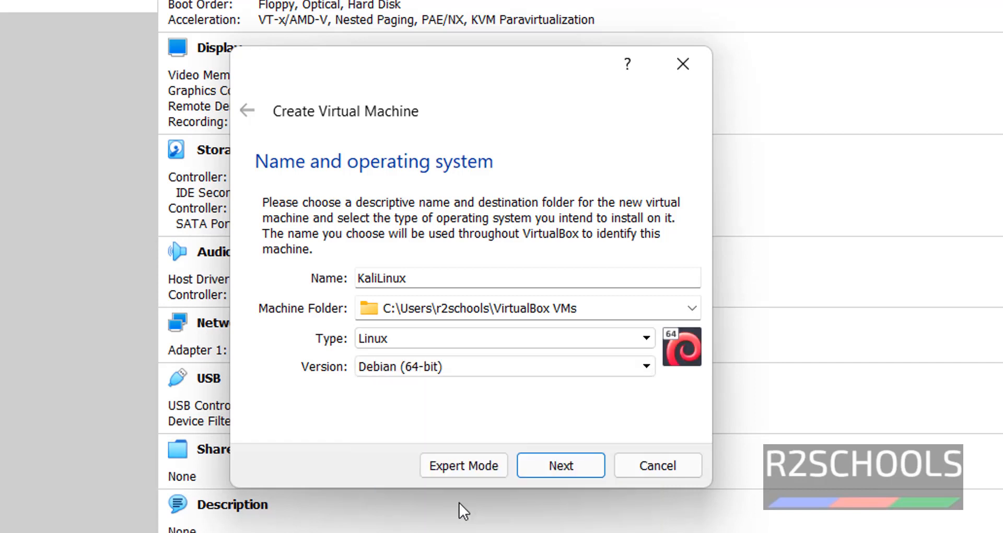
click(564, 477)
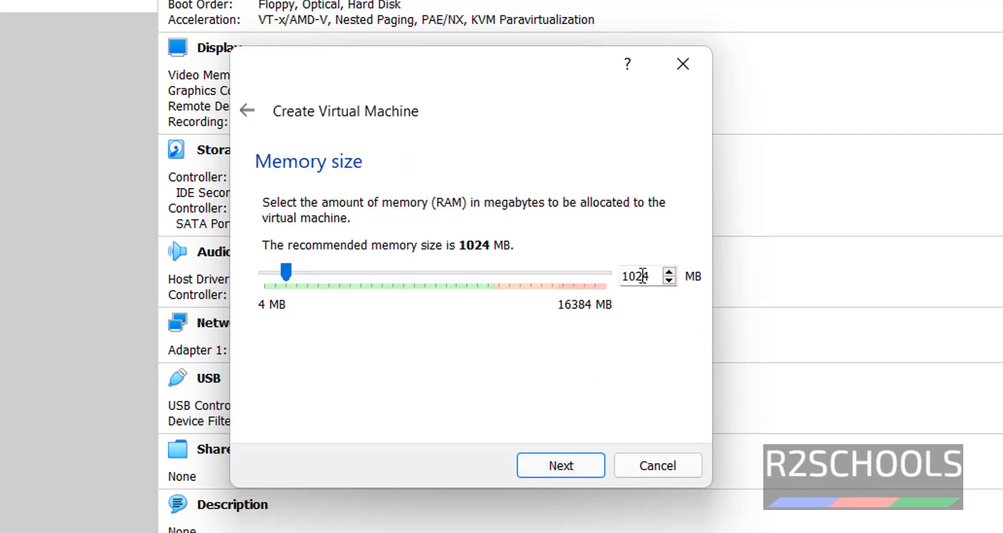
Step: Give the KaliLinux machine 4096 MB of memory, replacing the default 1024 MB
double_click(642, 275)
text(2048)
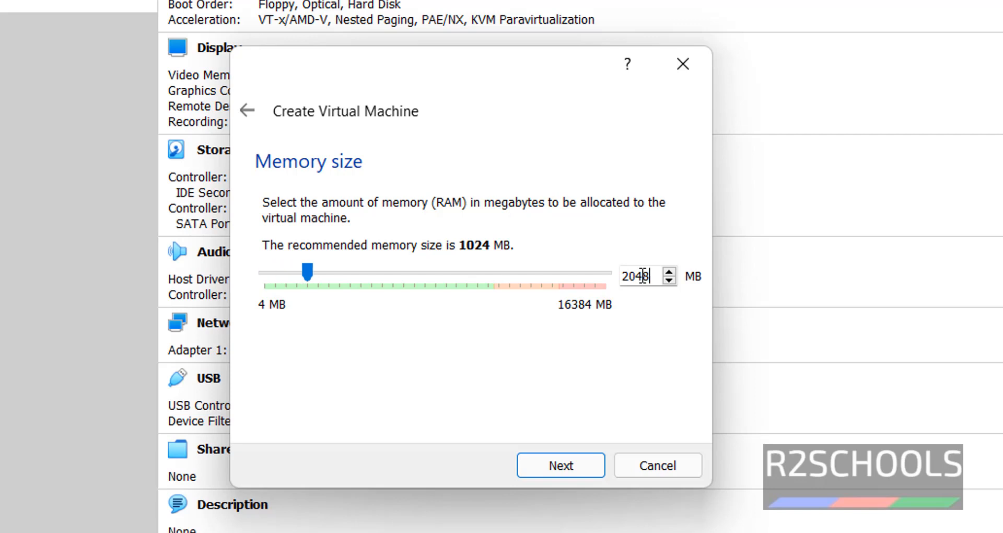
key(BackSpace)
key(BackSpace)
key(BackSpace)
key(BackSpace)
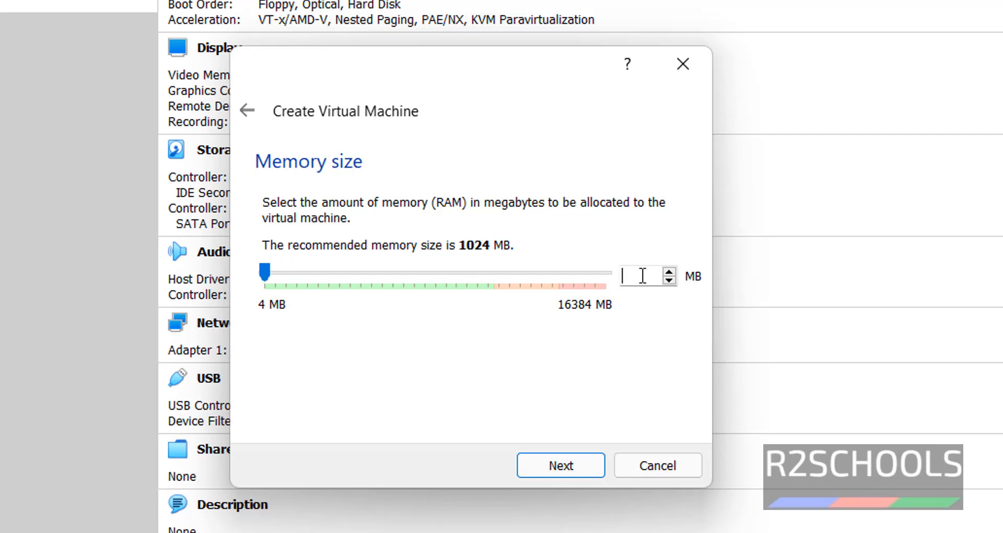
text(4096)
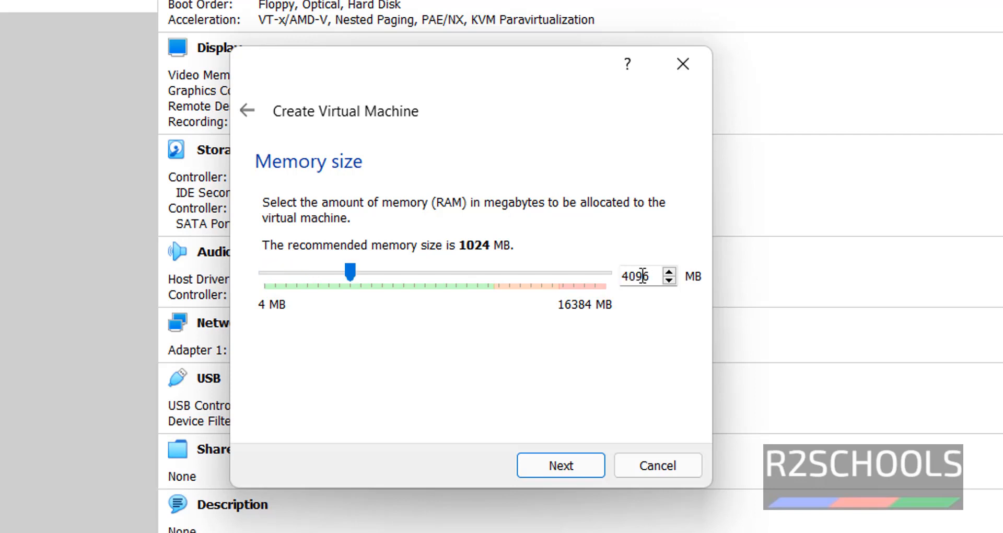
click(575, 462)
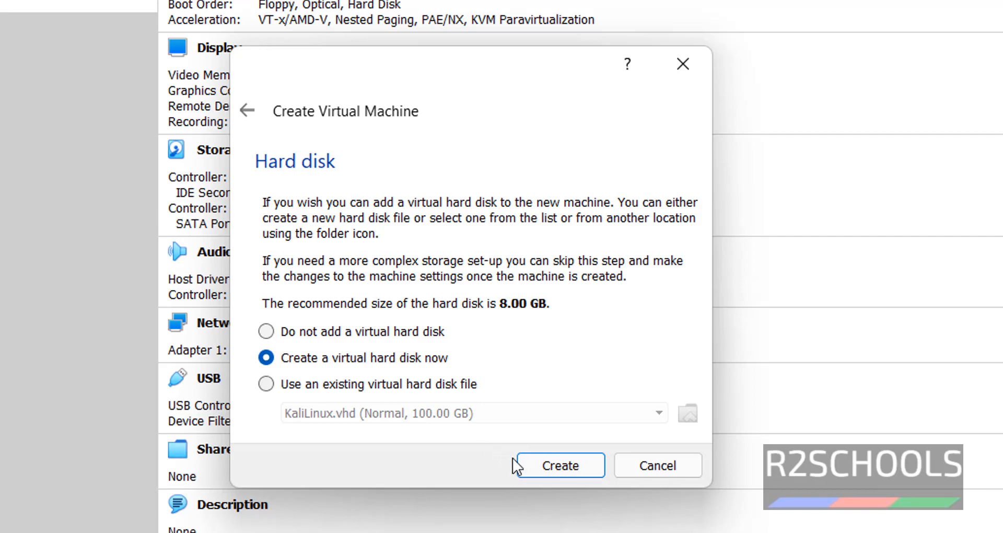
Step: Create a dynamically allocated 100 GB VHD hard disk for the KaliLinux machine
click(566, 468)
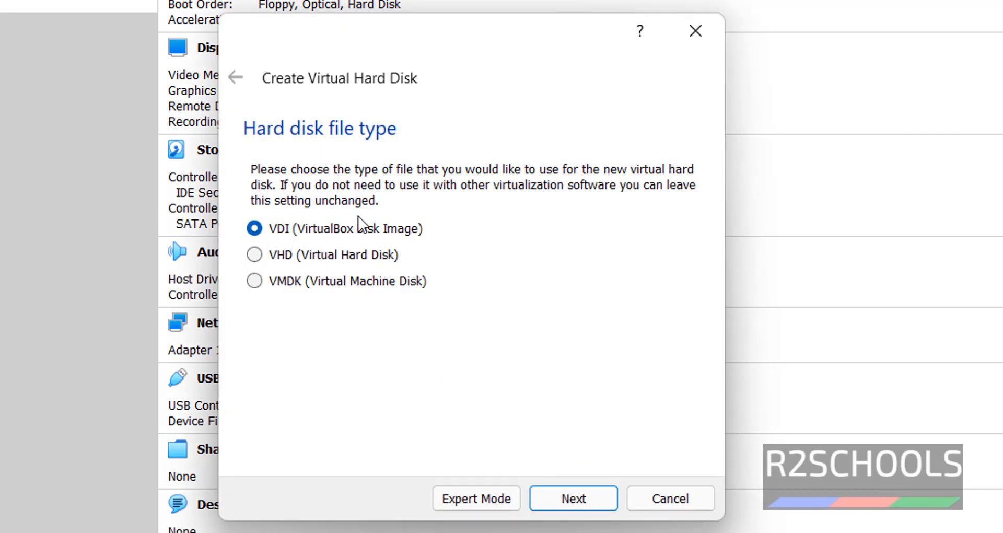
click(309, 256)
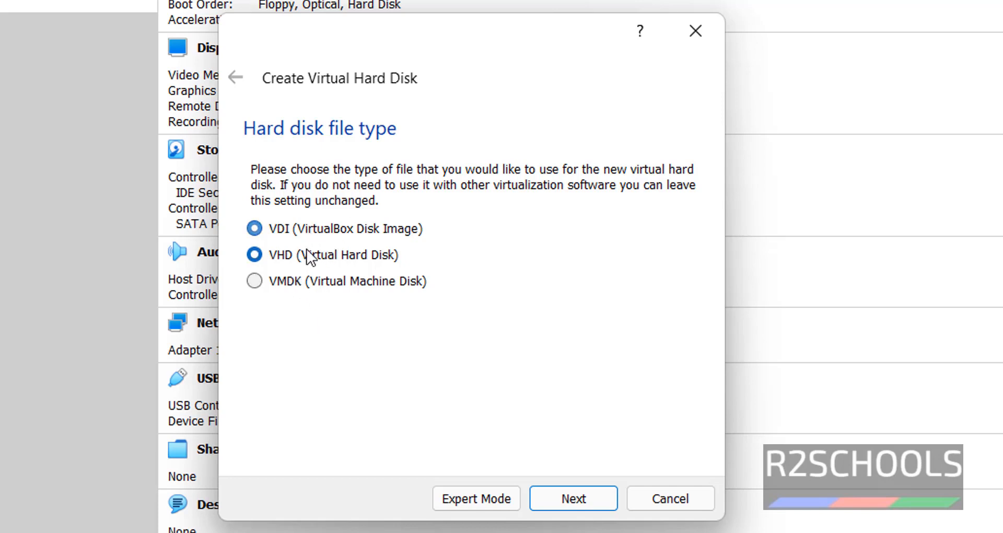
click(581, 505)
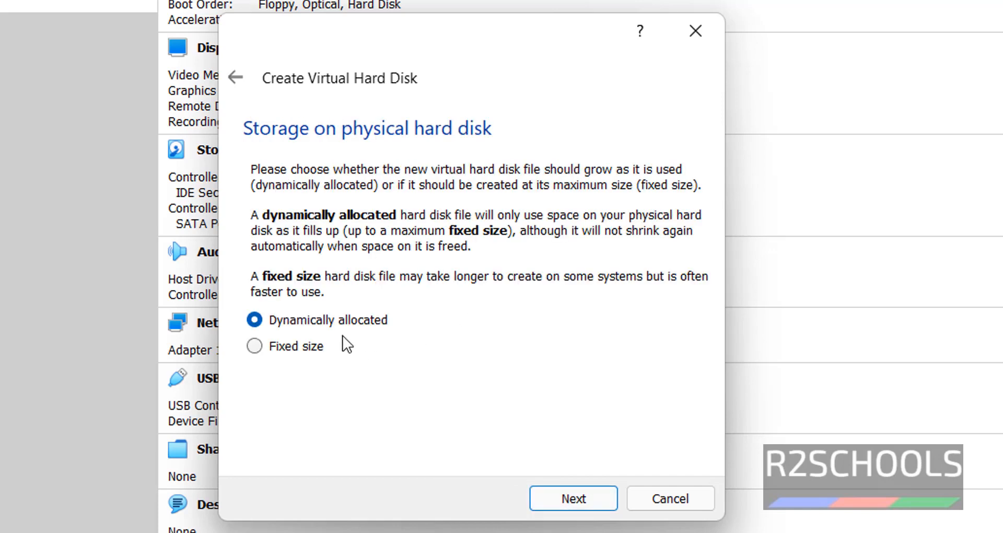
click(578, 498)
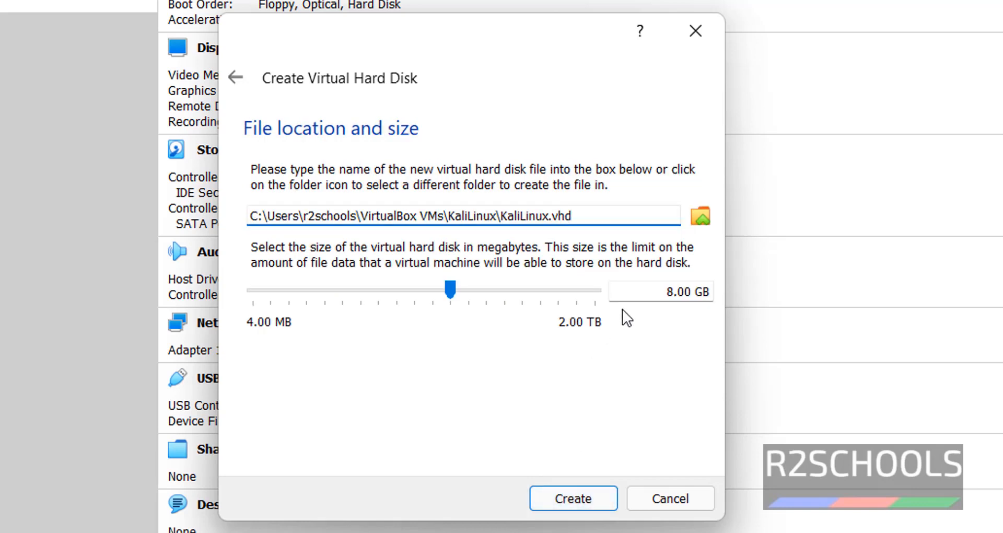
click(653, 295)
drag(668, 294, 676, 286)
text(1)
text(00)
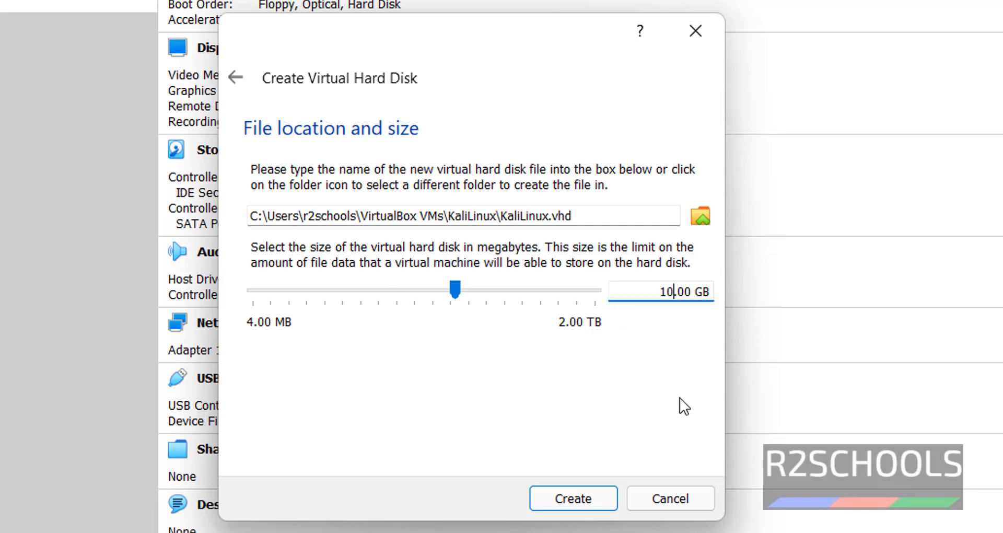
click(572, 499)
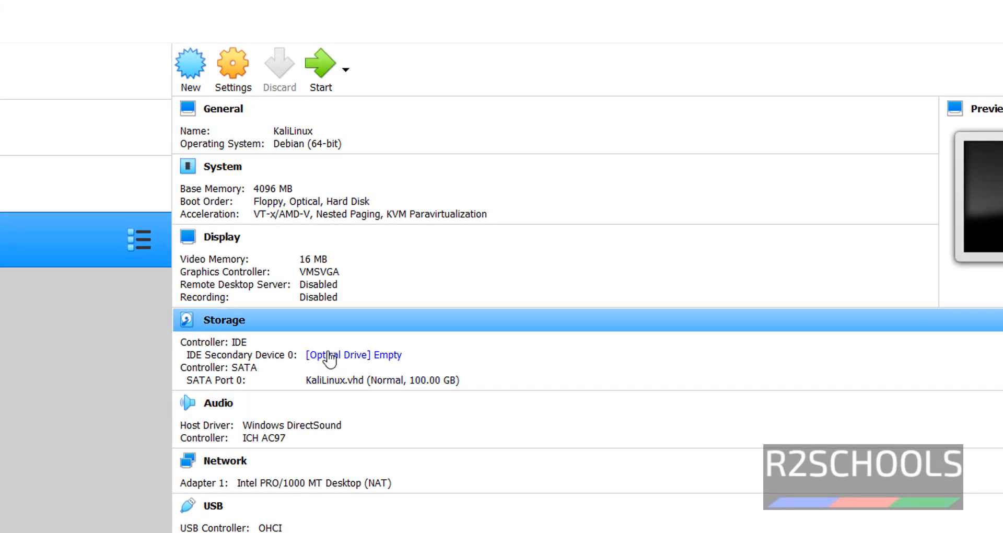
Step: Mount kali-linux-2021.4-installer-amd64.iso in the KaliLinux machine's empty optical drive under Storage settings
click(239, 61)
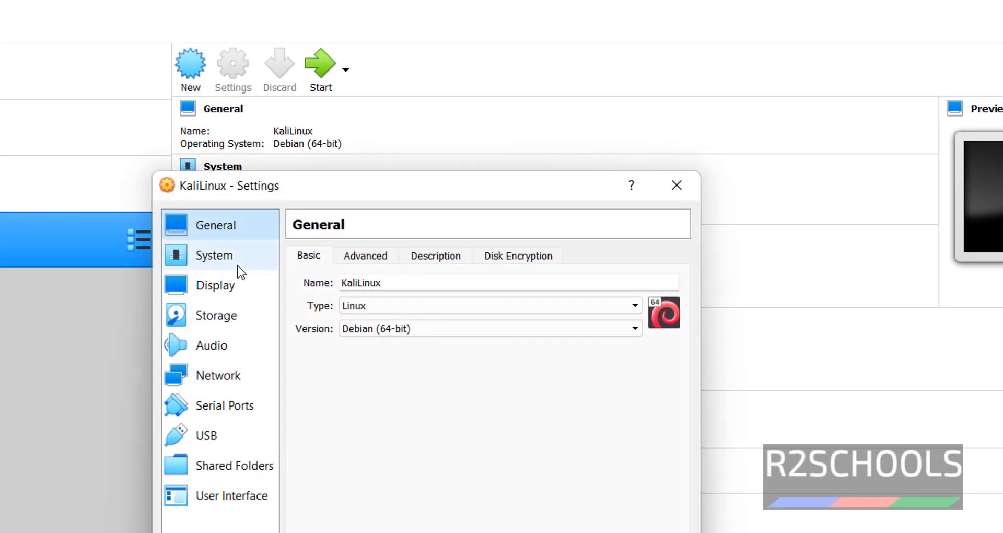
click(215, 323)
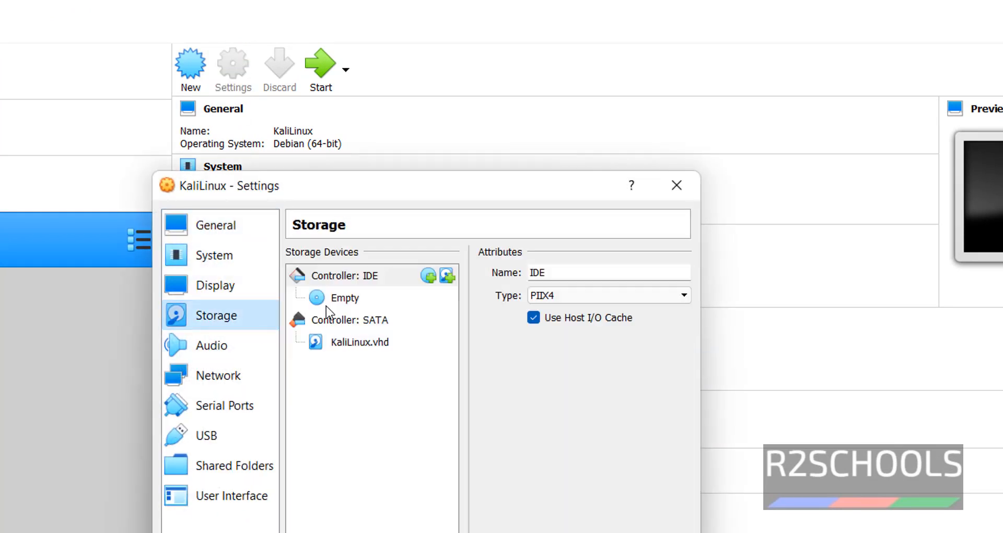
click(332, 300)
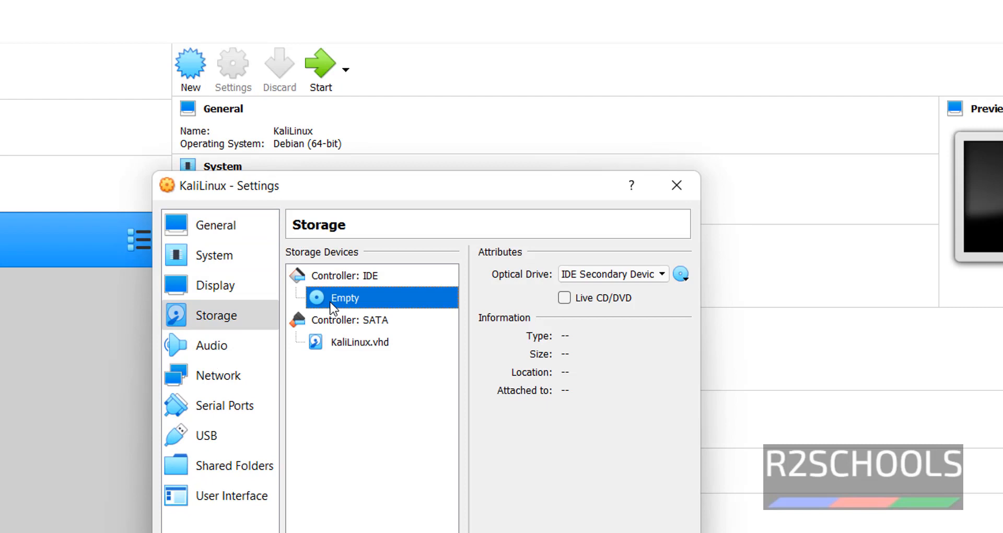
click(684, 276)
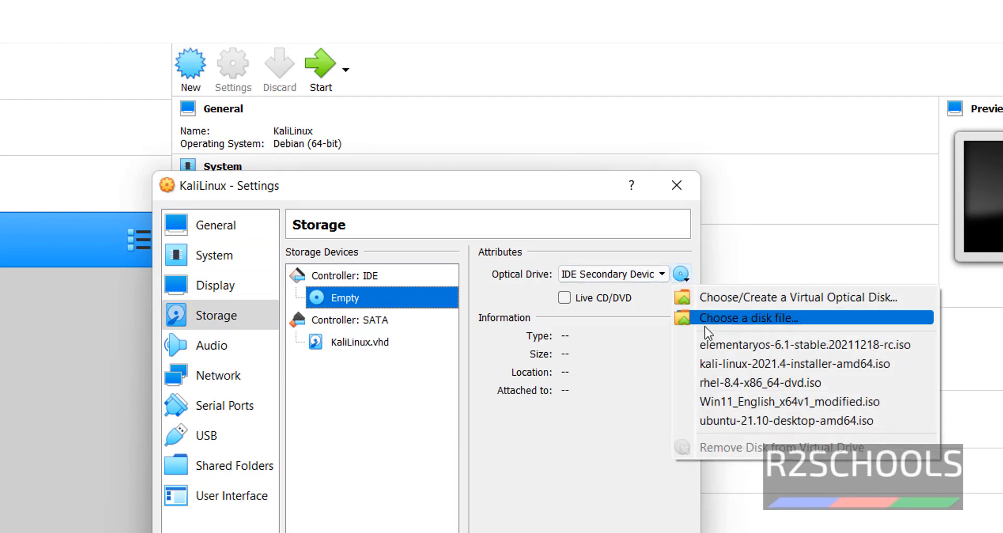
click(707, 323)
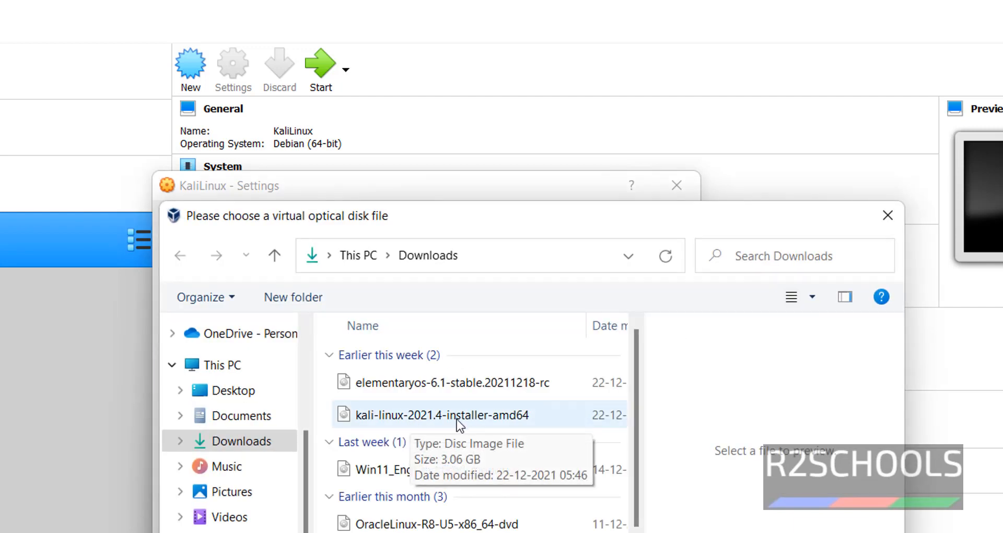
click(414, 419)
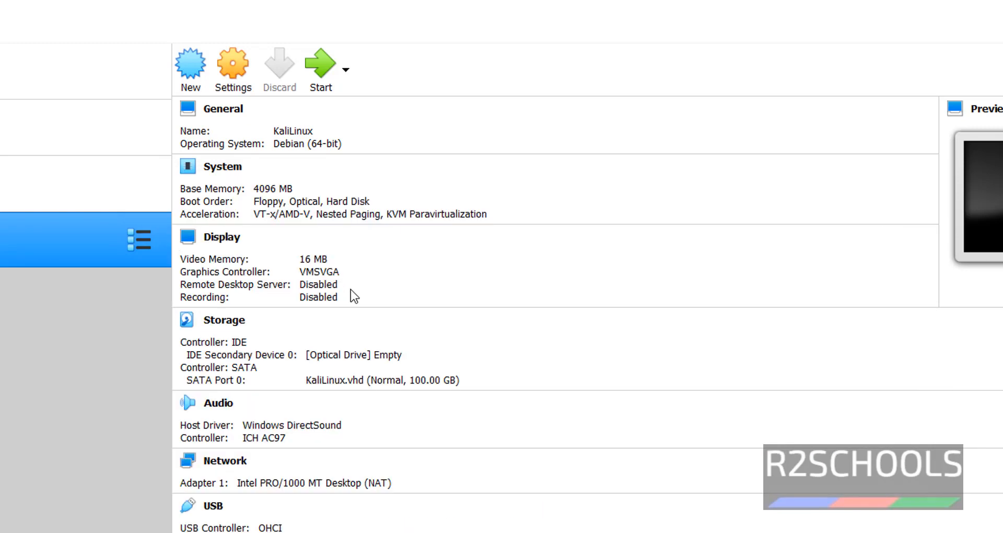
click(358, 356)
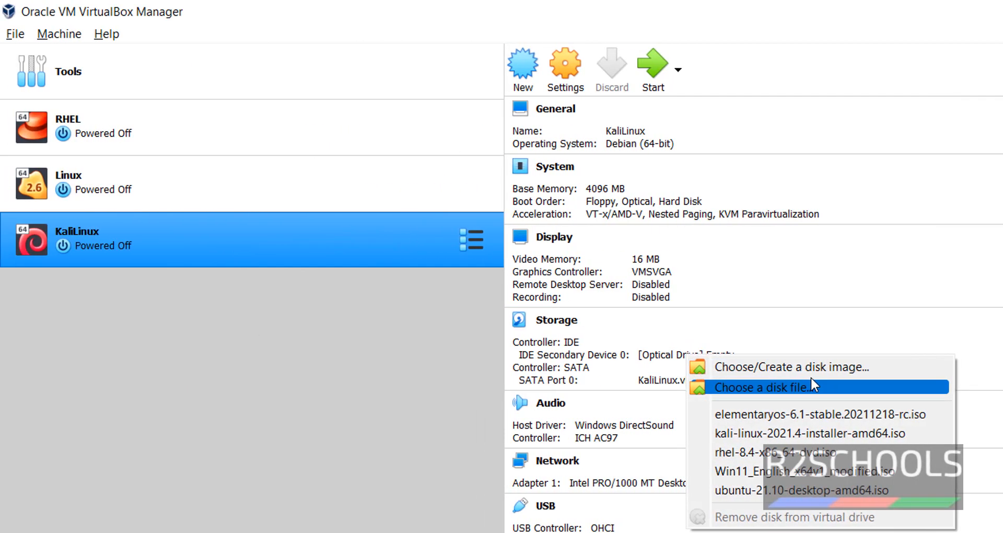
click(718, 386)
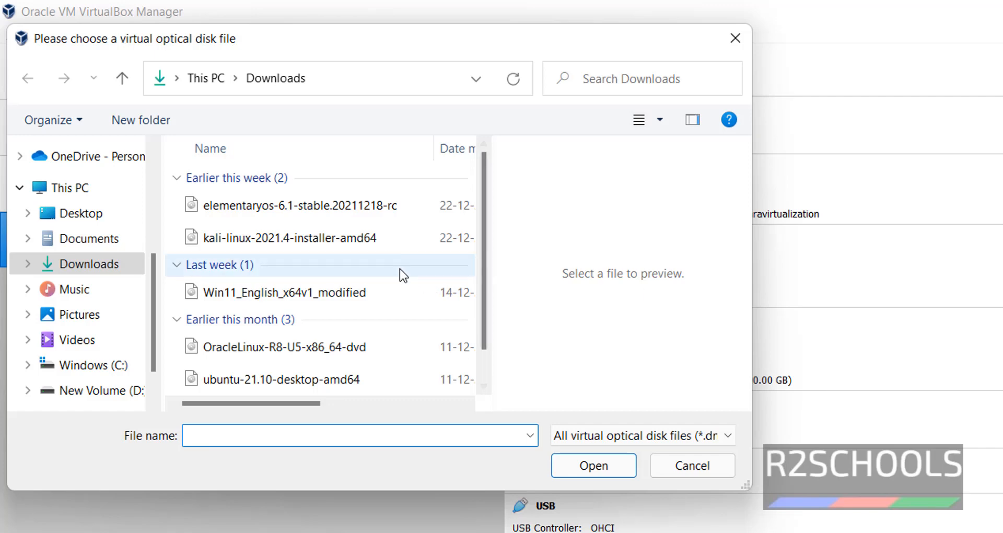
click(380, 237)
click(591, 466)
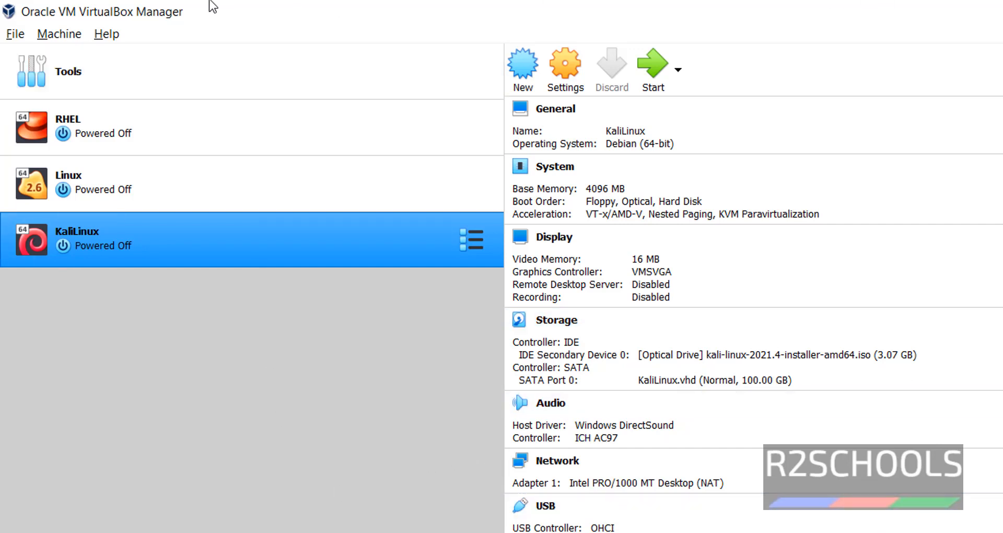
Step: Boot the KaliLinux VM in a maximized window and select Graphical install from the boot menu
click(663, 60)
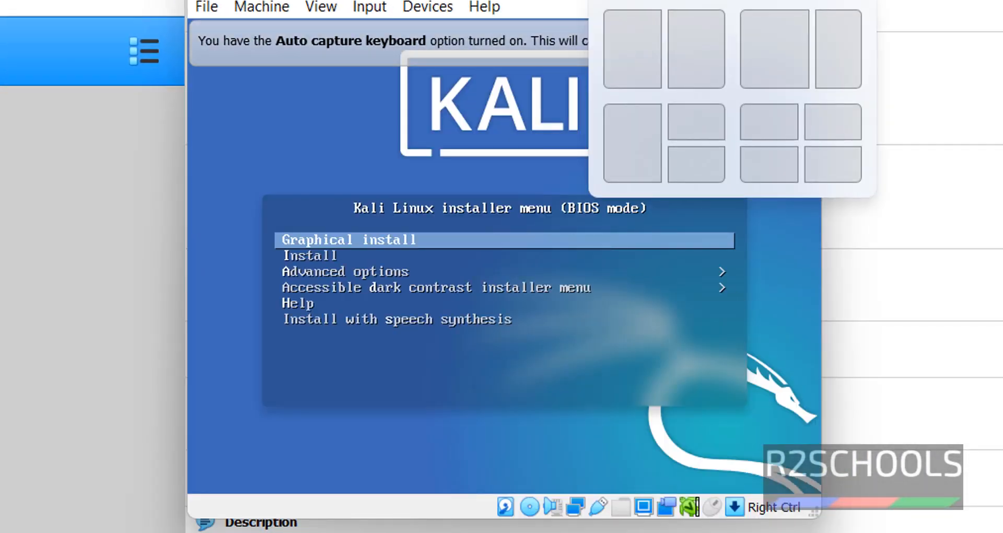
click(753, 1)
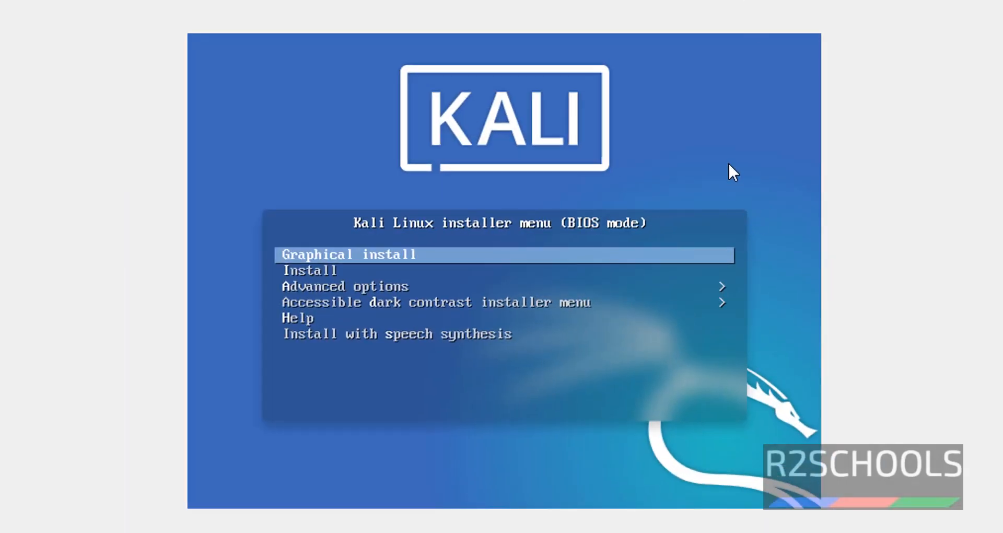
key(Down)
key(Down)
key(Down)
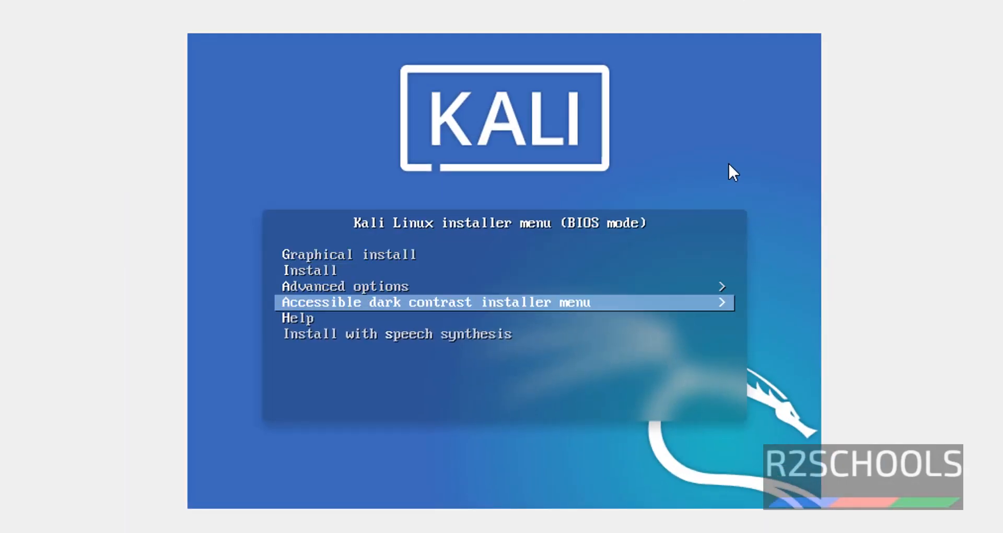
key(Down)
key(Down)
key(Up)
key(Up)
key(Up)
key(Up)
key(Up)
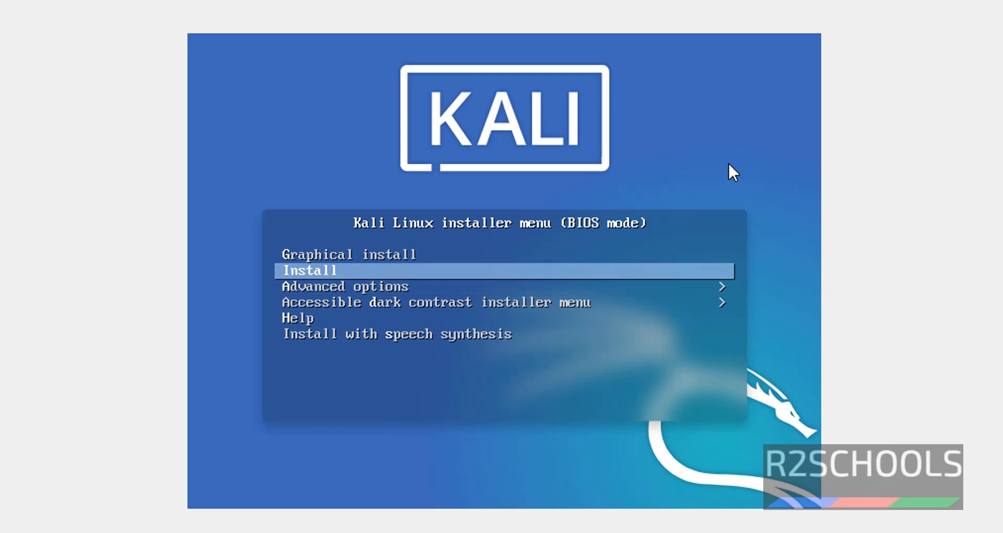
key(Down)
key(Down)
key(Down)
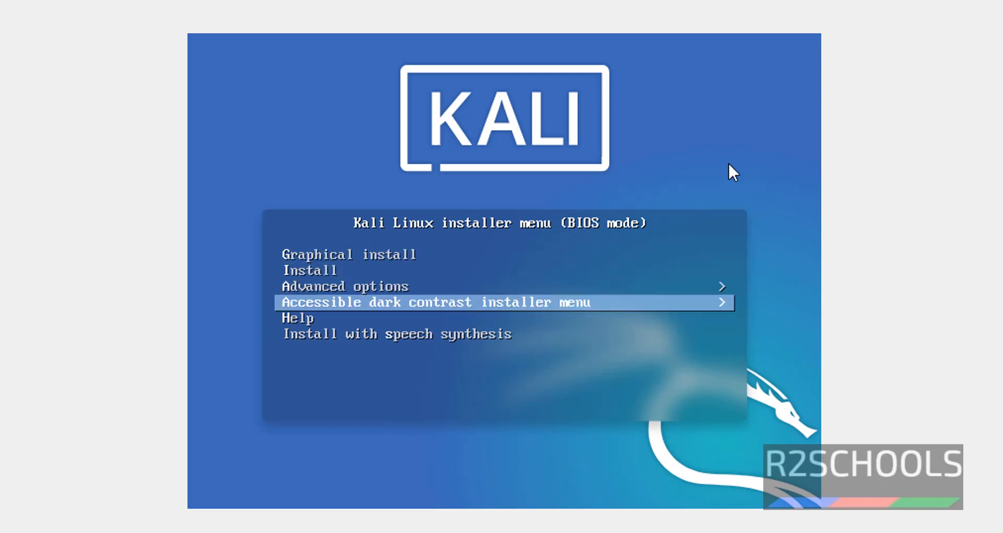
key(Up)
key(Up)
key(Up)
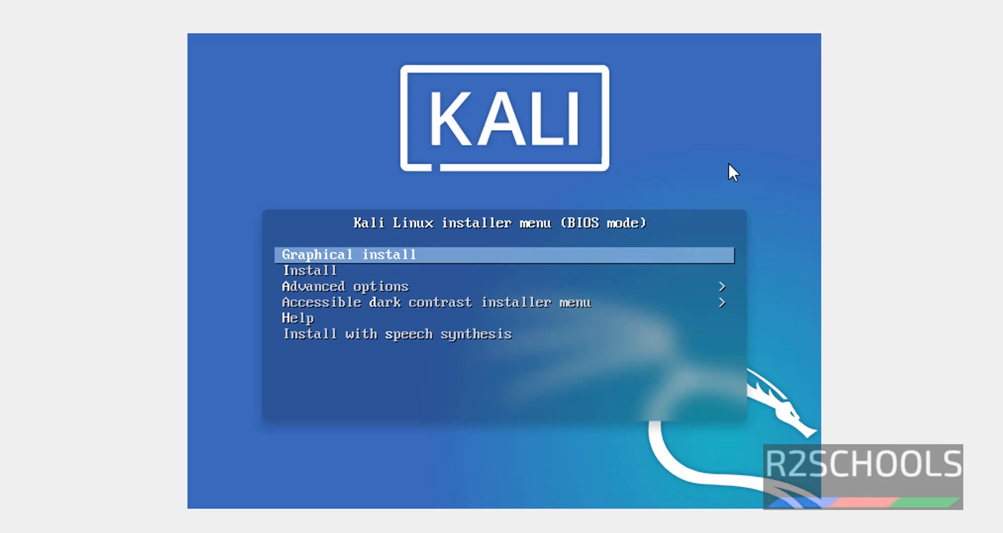
key(Down)
key(Up)
key(Return)
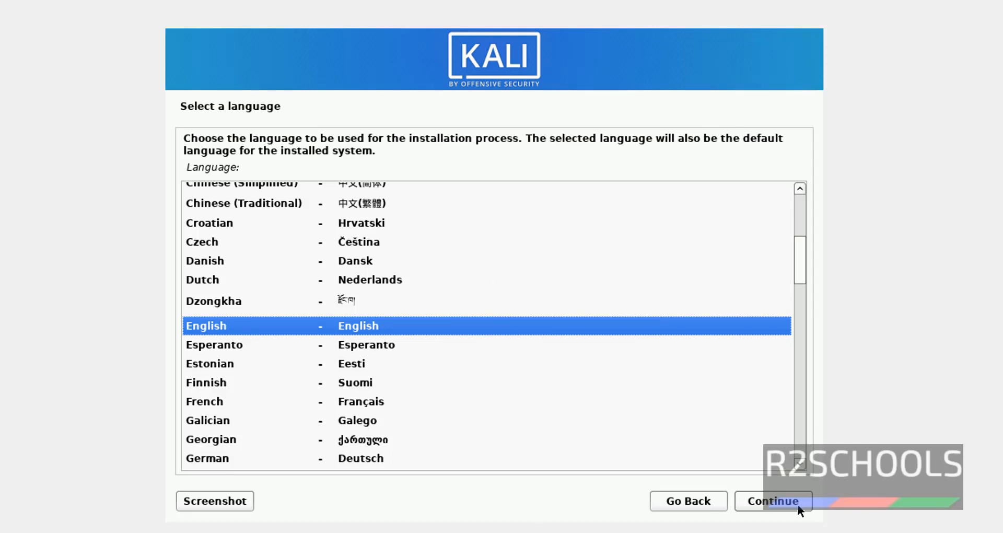
Step: Accept English language, United States location and the American English keymap in the installer
scroll(613, 417, down, 5)
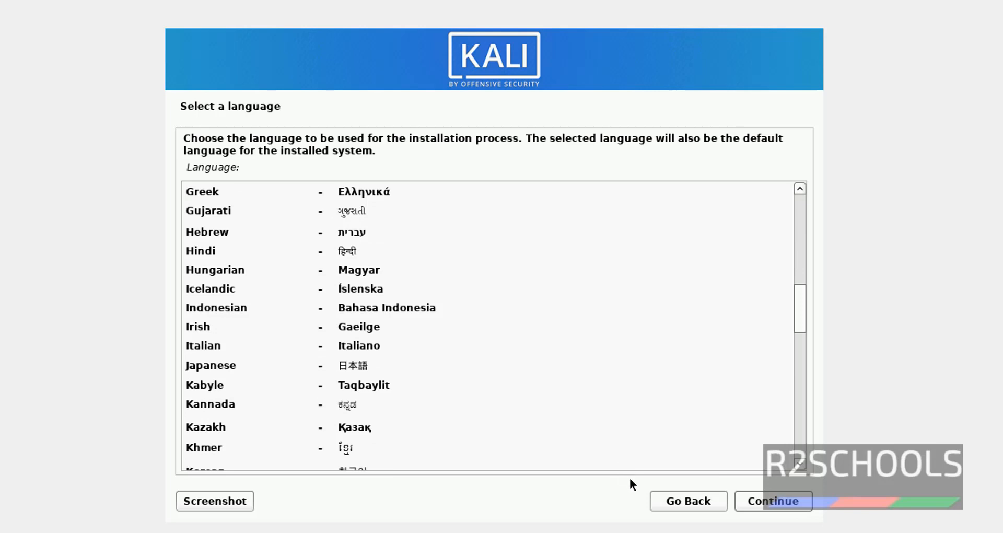
click(776, 503)
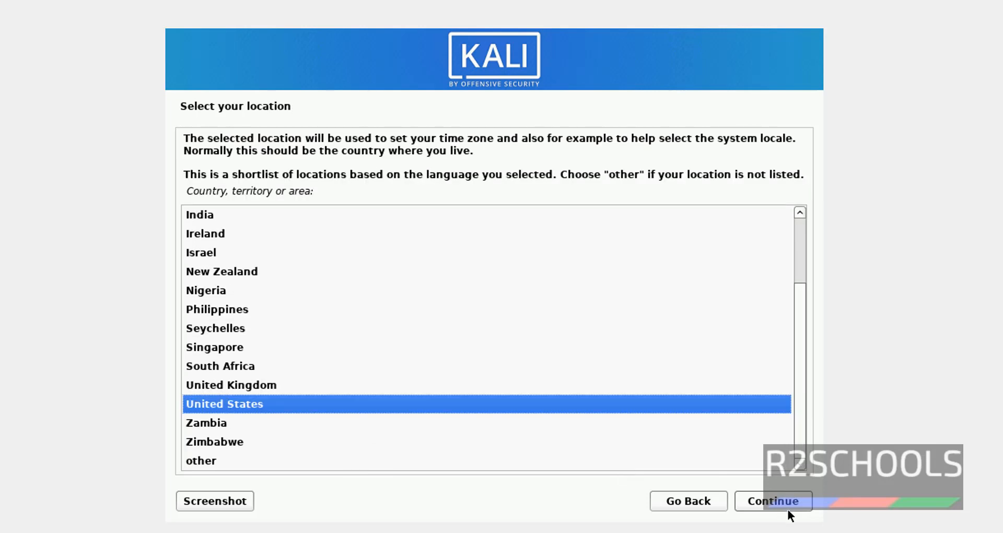
click(789, 503)
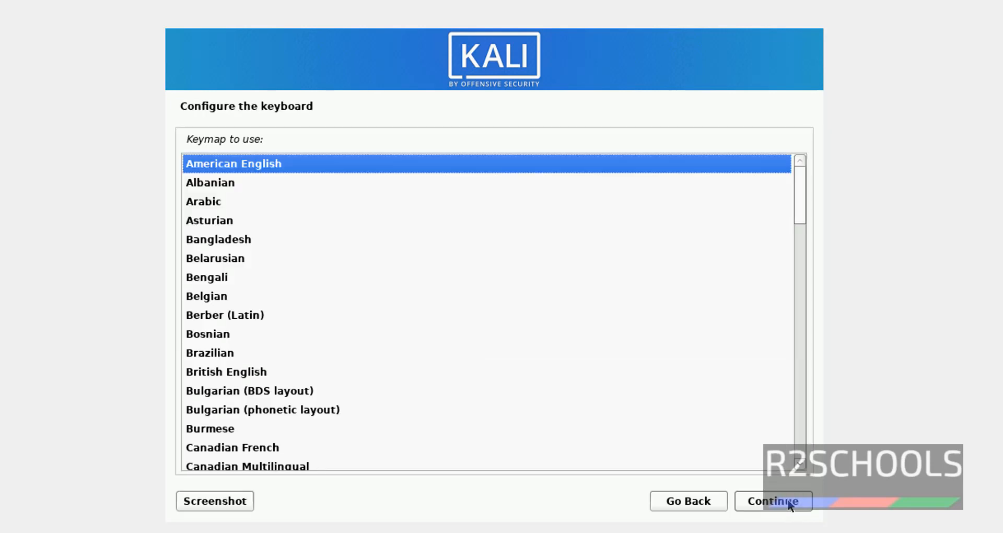
click(790, 504)
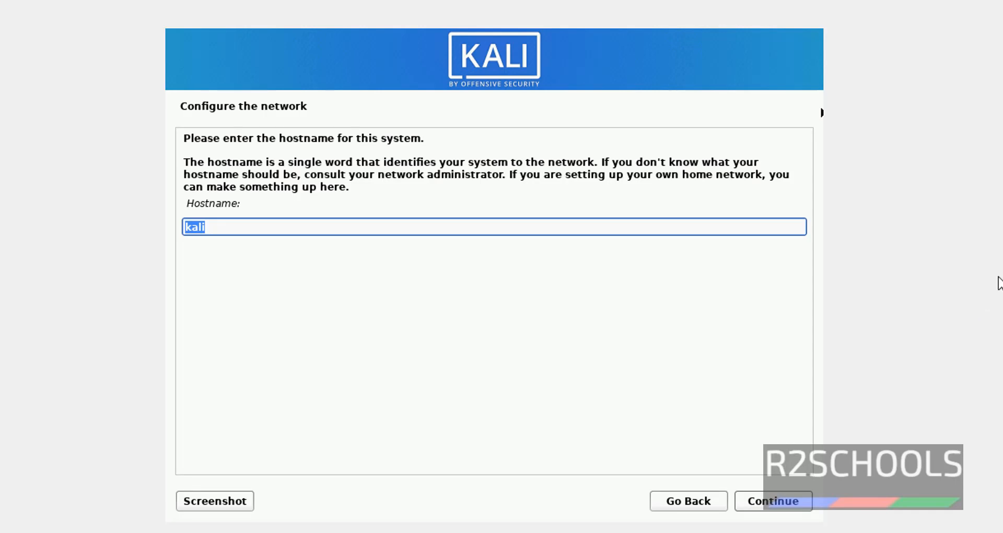
Step: Keep the hostname 'kali' and leave the domain name blank
click(258, 229)
click(789, 500)
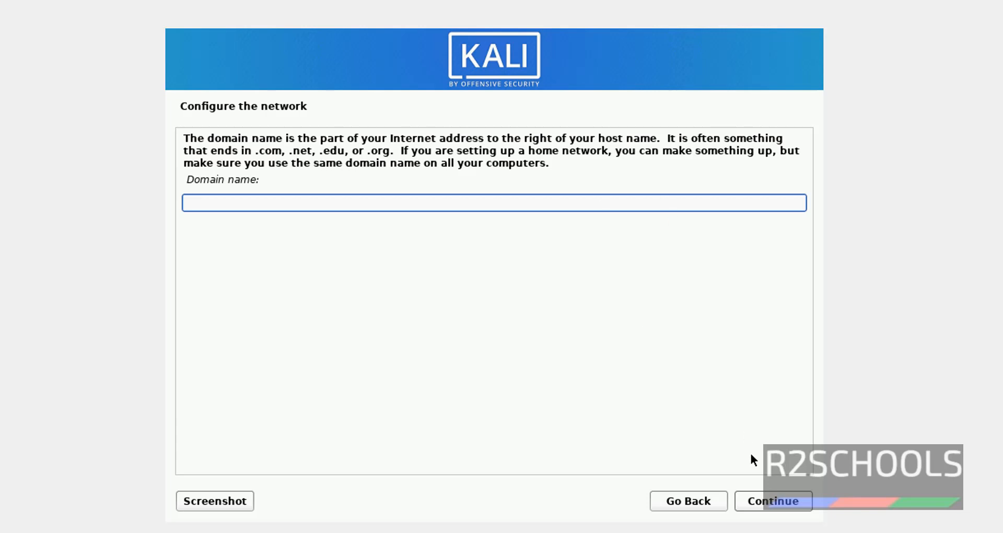
click(770, 507)
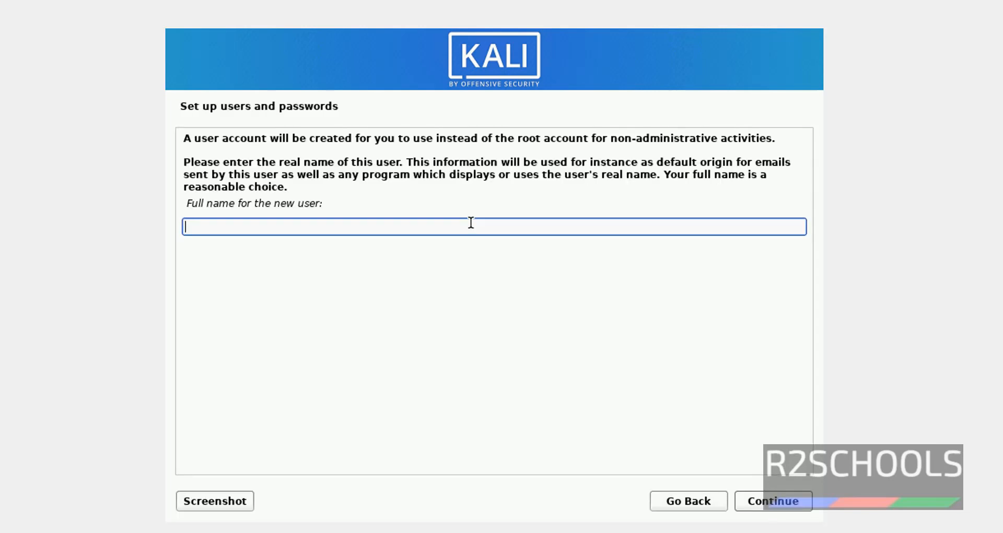
Step: Enter the new user's full name, accept the suggested username, and type the password twice
text(r2schools)
click(806, 503)
key(Return)
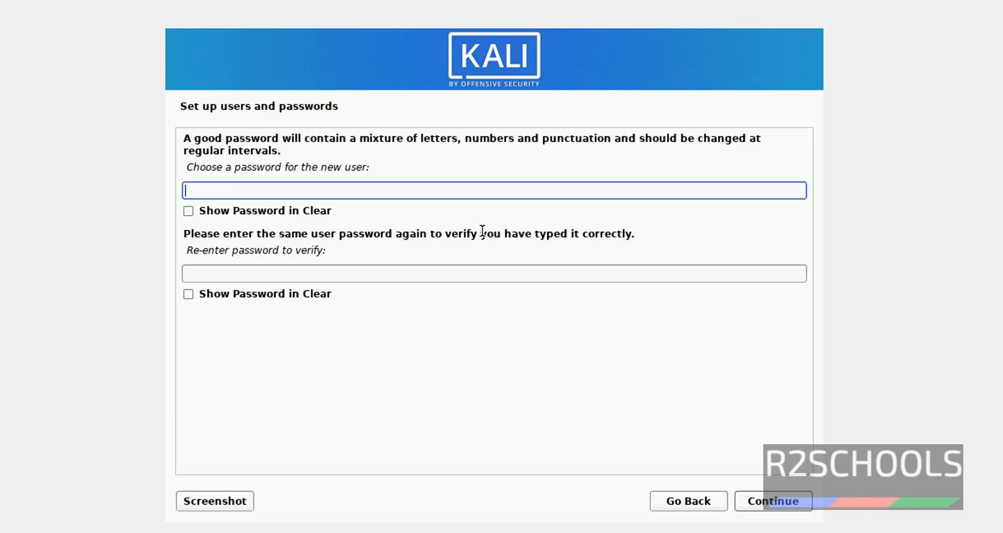
text(password)
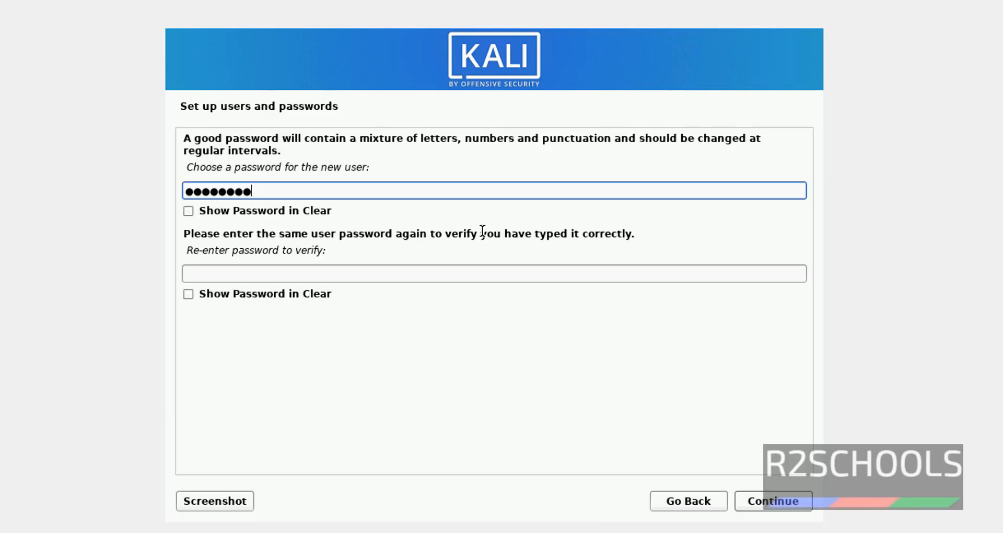
text(1)
key(Tab)
key(Tab)
text(password)
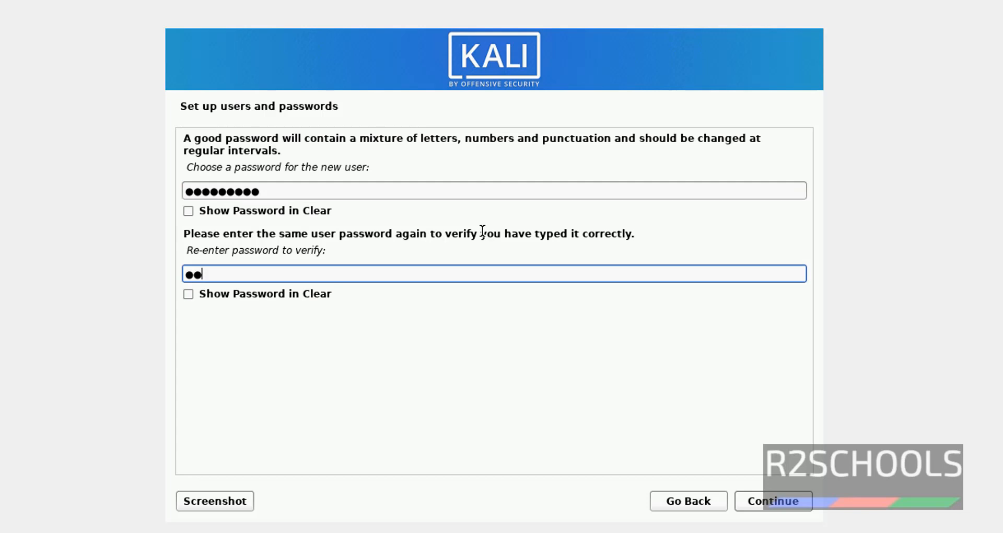
text(1)
Step: Submit the user password, accept the Eastern time zone, and choose Guided - use entire disk
click(782, 502)
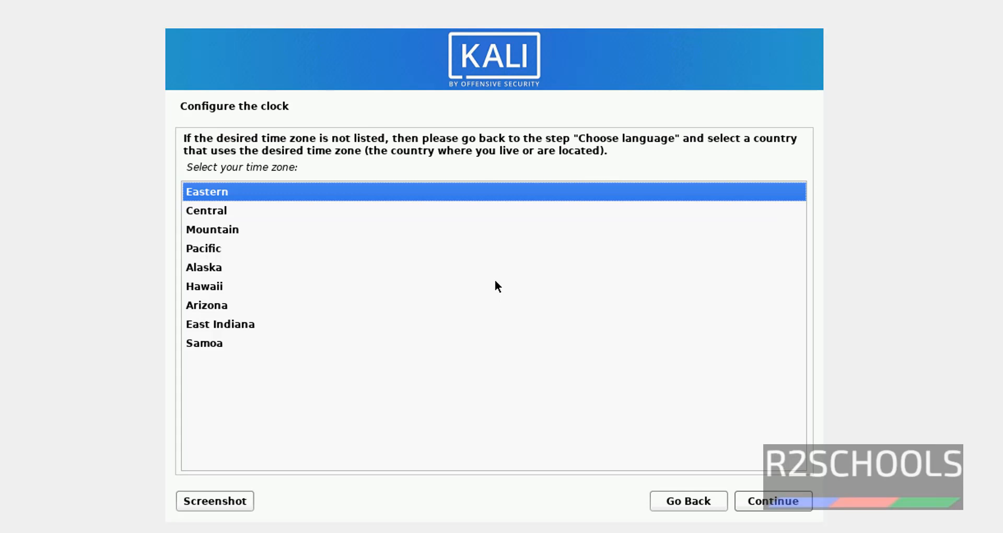
click(760, 498)
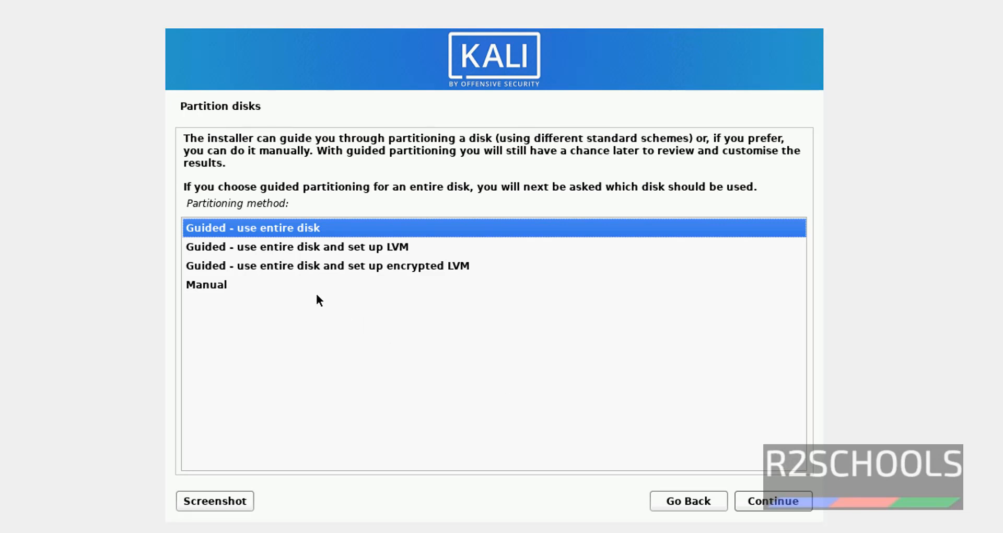
click(798, 505)
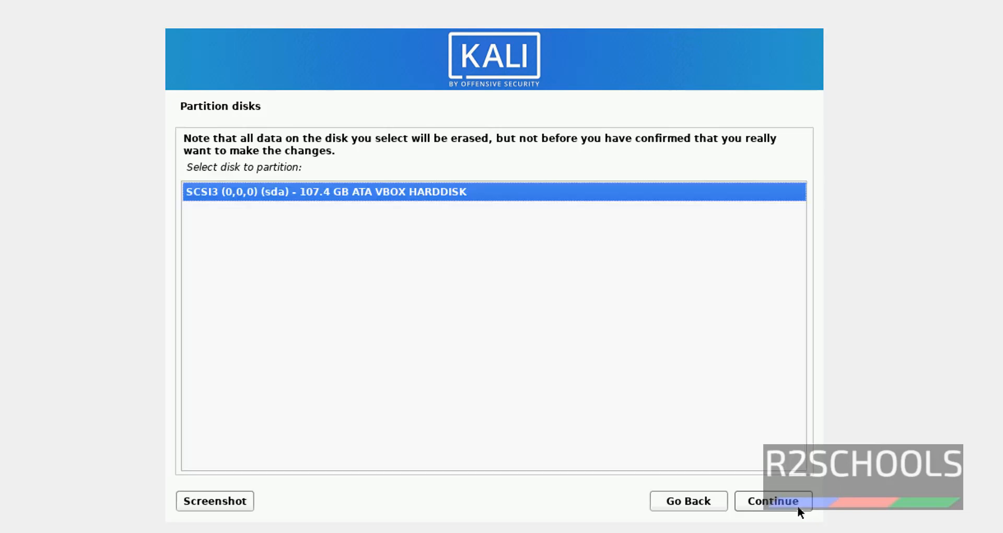
Step: Partition the 107.4 GB sda disk with all files in one partition and finish partitioning
click(756, 503)
click(756, 503)
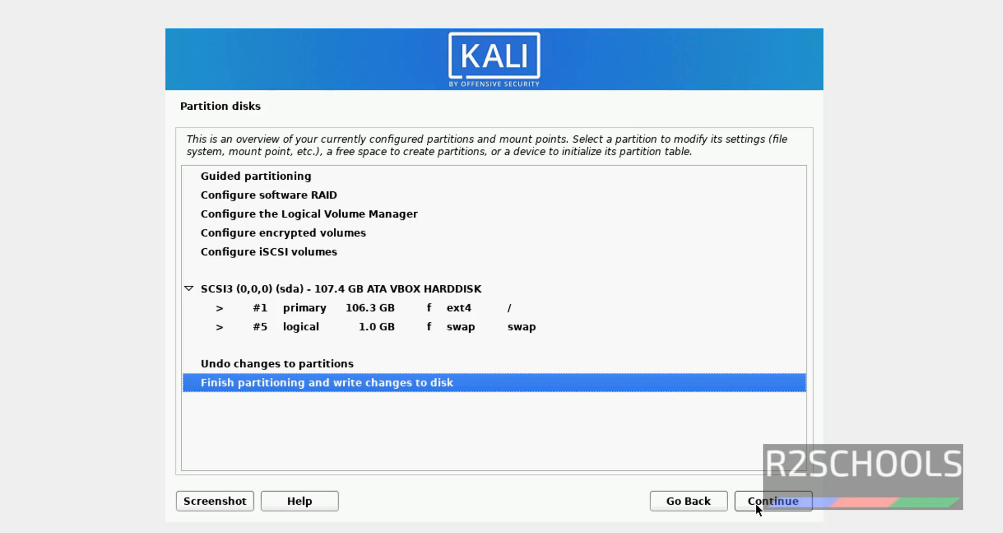
key(Up)
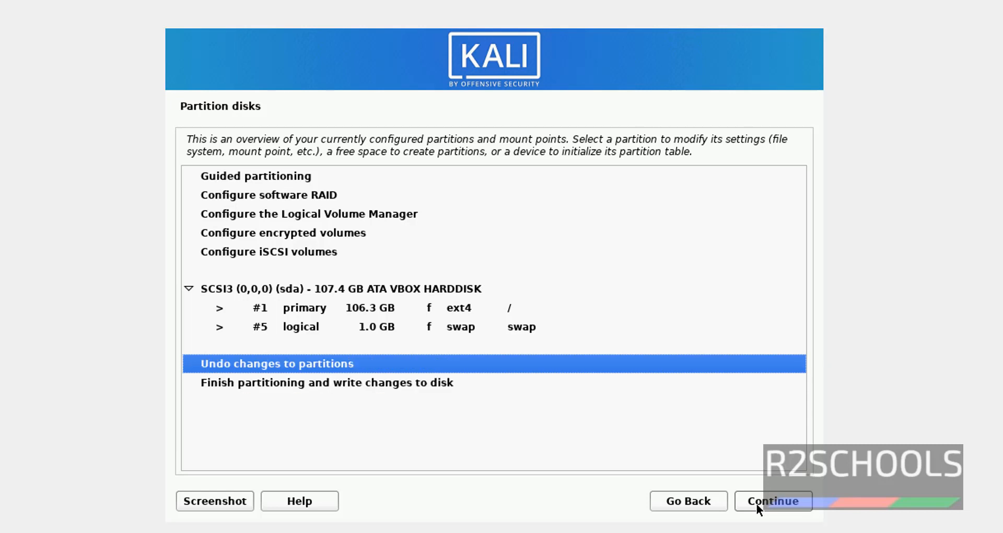
key(Down)
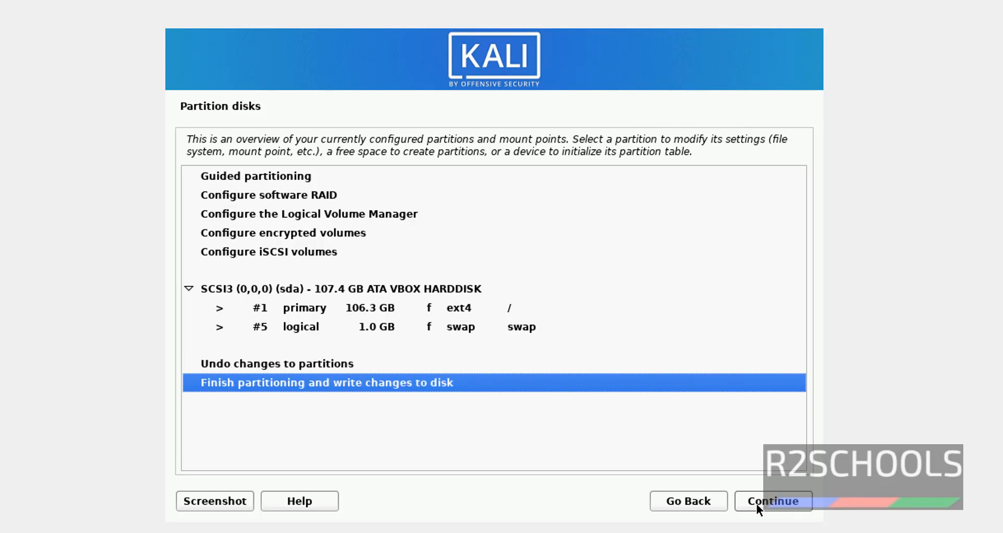
click(756, 503)
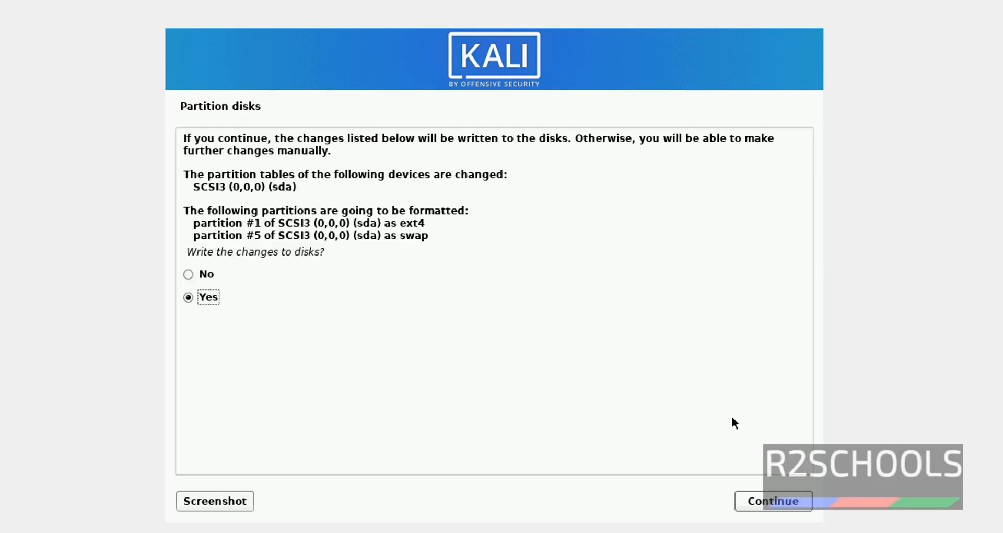
Step: Confirm Yes to write the ext4 root and swap partition changes to disk
click(775, 502)
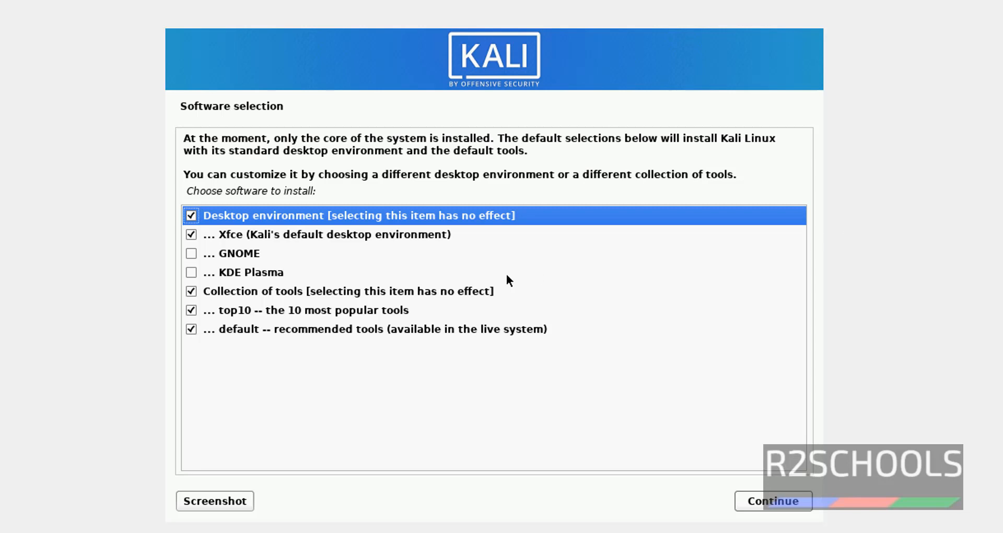
Step: Add GNOME and KDE Plasma desktops alongside Xfce and start the software install
click(190, 251)
click(191, 273)
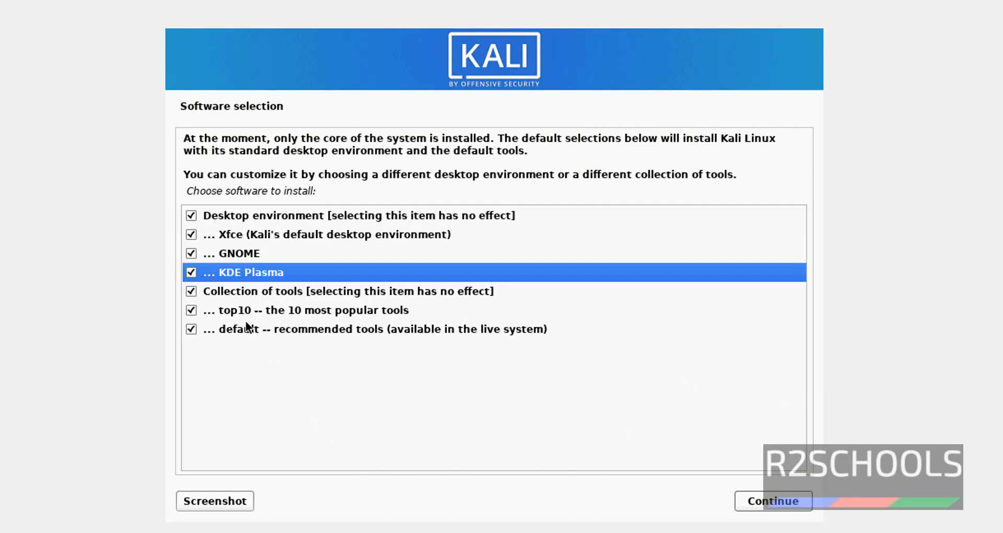
click(752, 501)
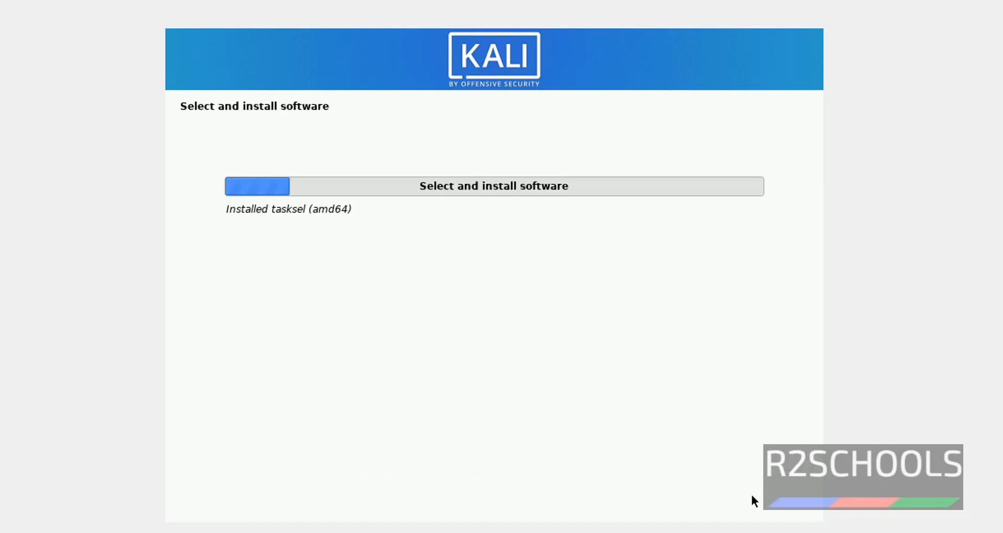